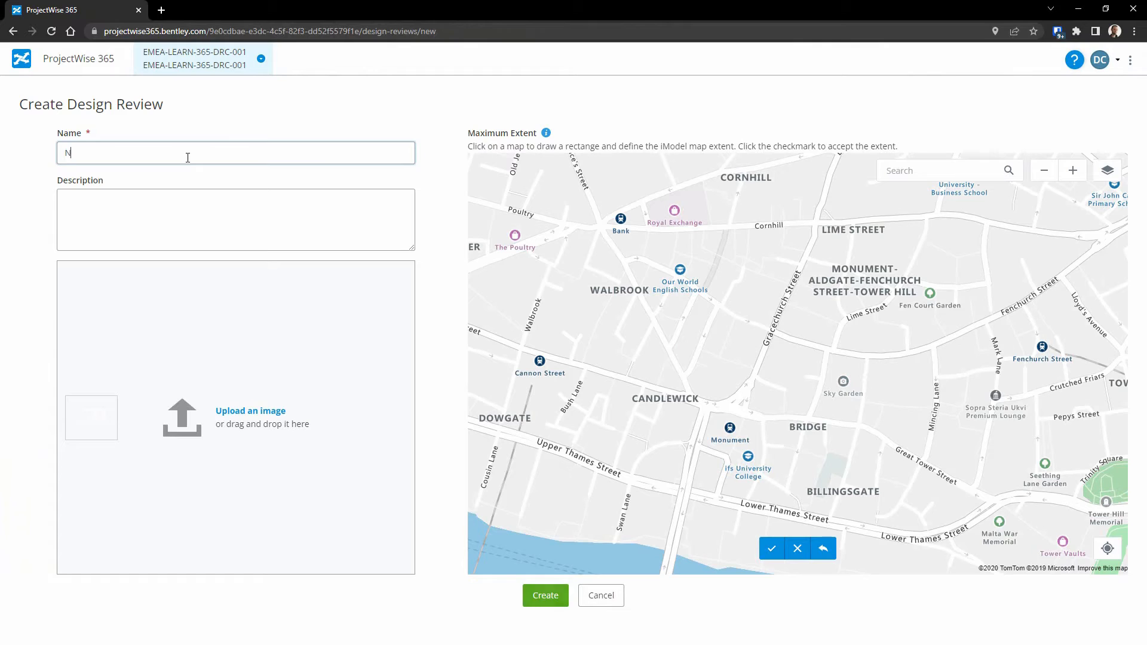
# Name the design review "New Federated Model" and describe it as "This iModel includes MicroStation and OpenRoads Designer content".
pyautogui.write('ted Model')
pyautogui.press('Tab')
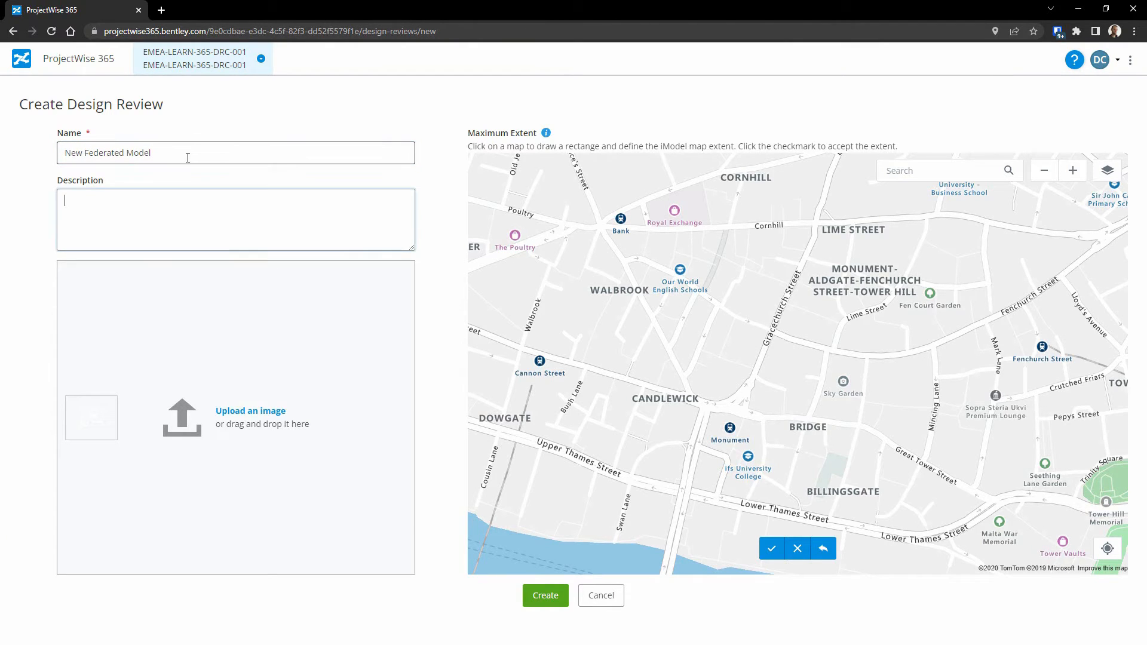
pyautogui.write('This iModel includes MicroStation and OpenRoads Designer content')
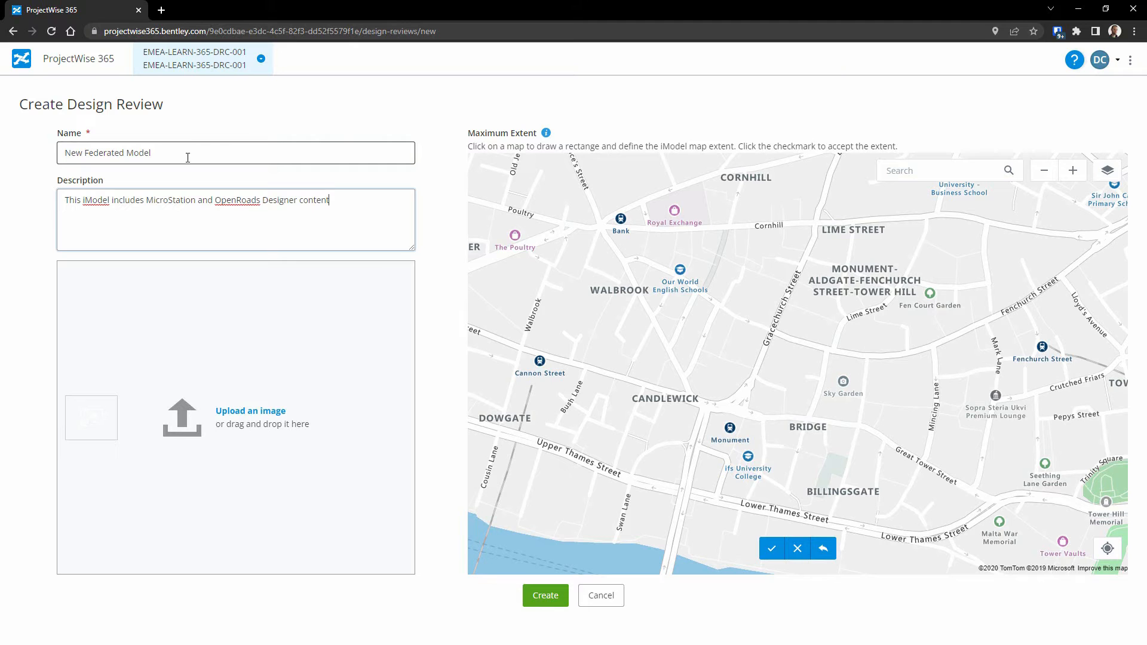
# Upload the ABC logo image for the design review and create the review.
pyautogui.click(234, 416)
pyautogui.scroll(-4, 387, 232)
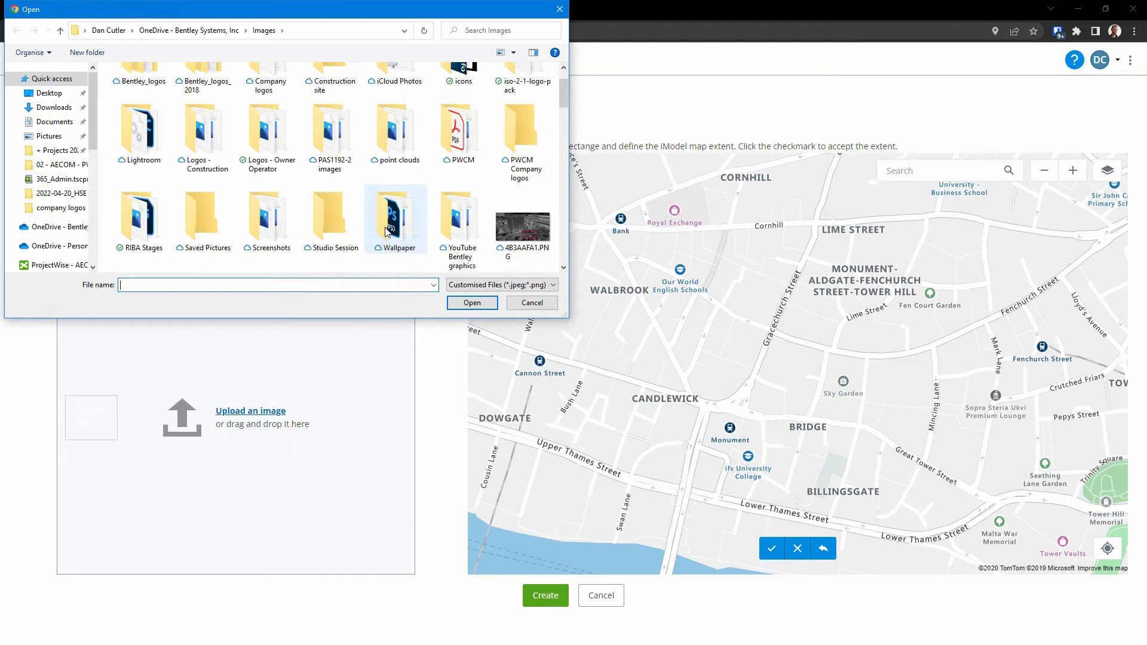
pyautogui.click(454, 152)
pyautogui.click(472, 303)
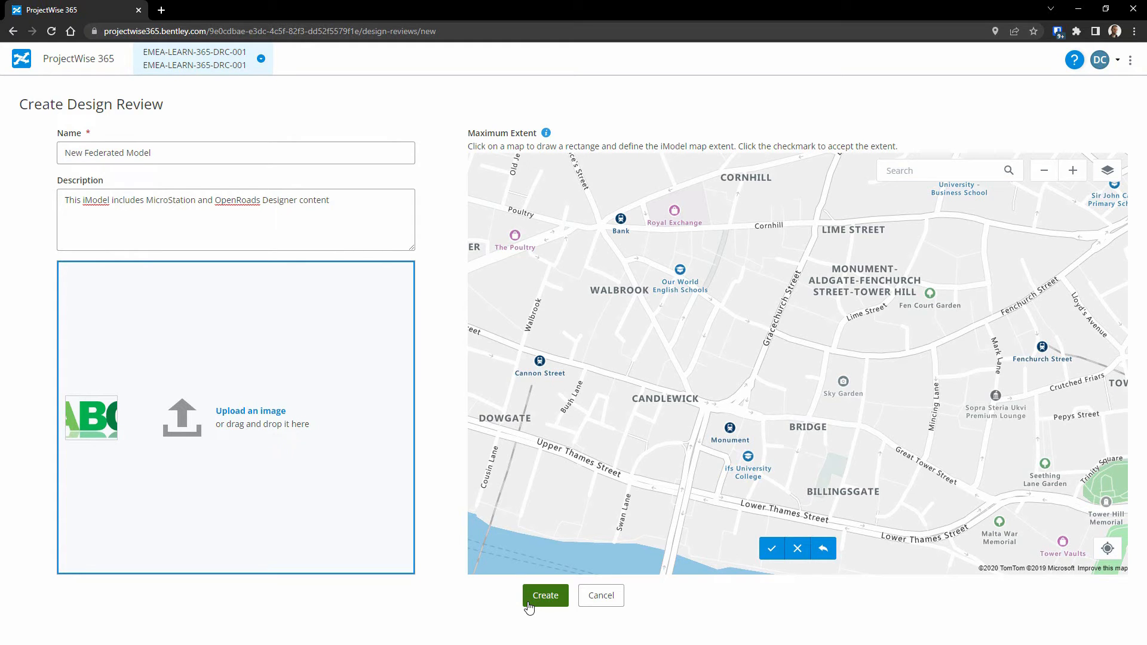
pyautogui.click(528, 603)
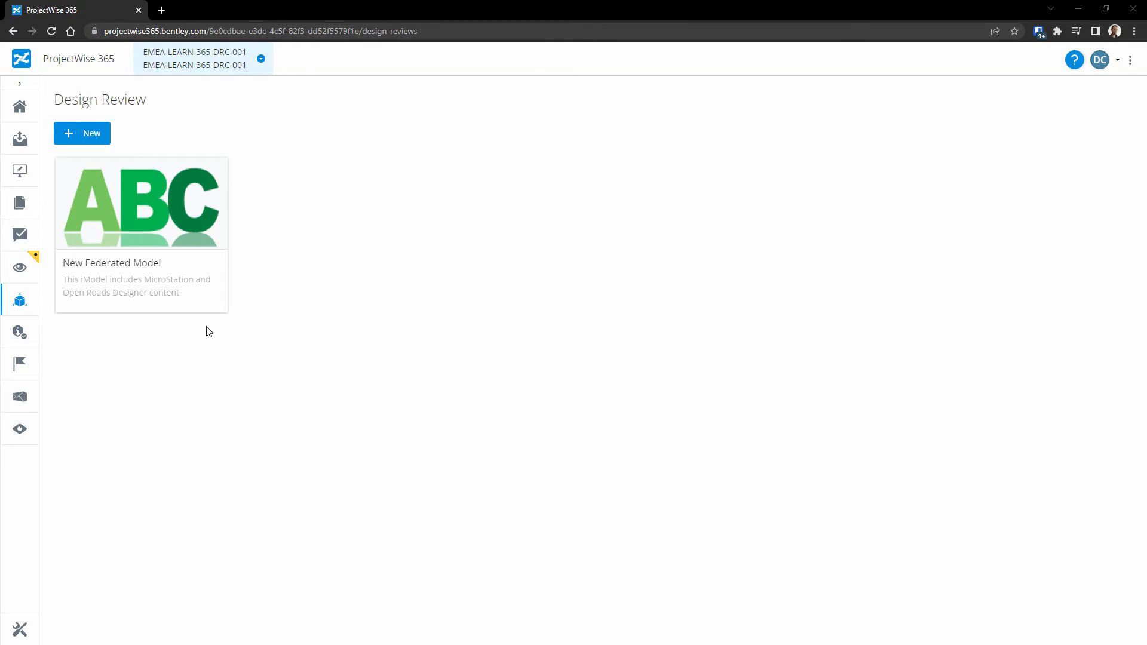
# Start a new data connection for New Federated Model using the Documents work area connection as datasource.
pyautogui.click(215, 303)
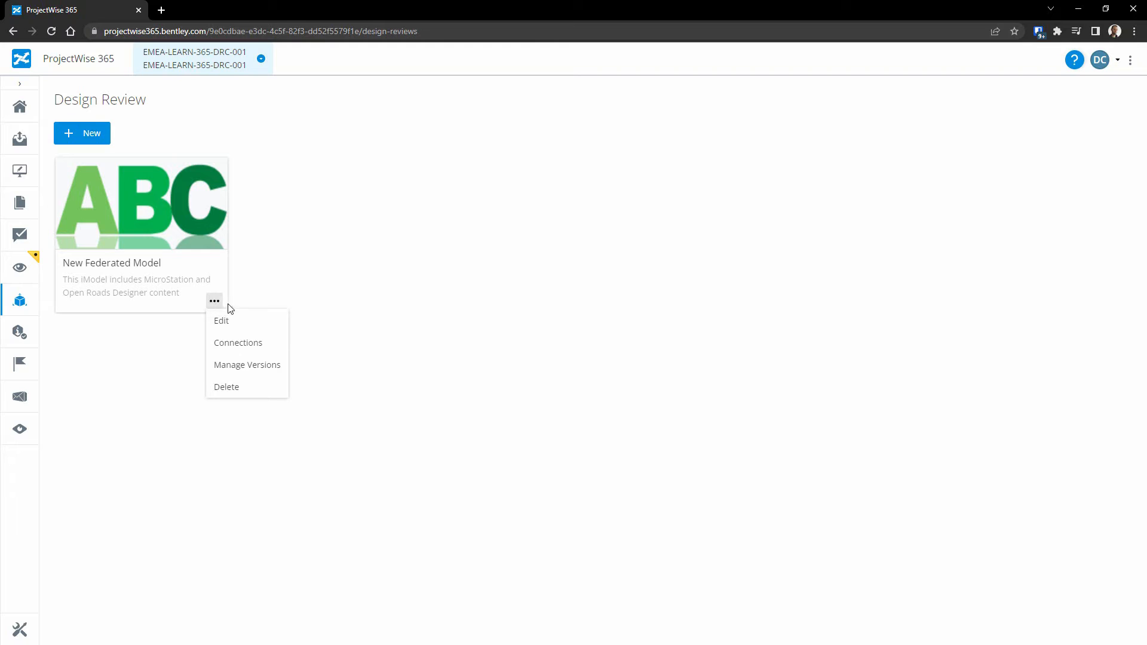
pyautogui.click(266, 346)
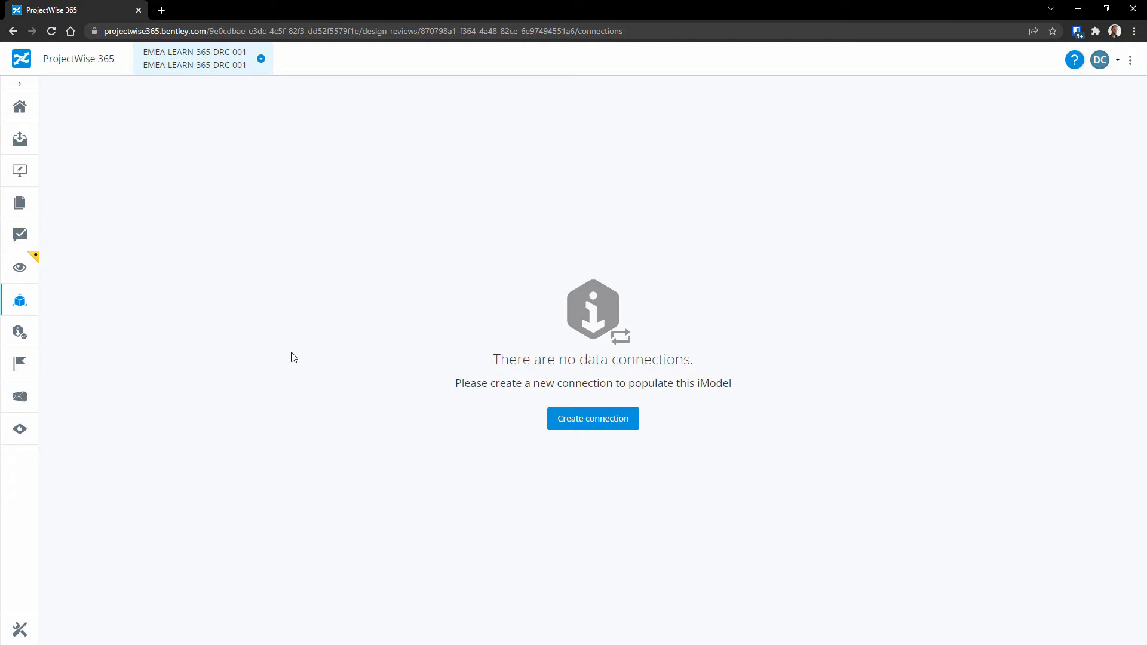
pyautogui.click(631, 430)
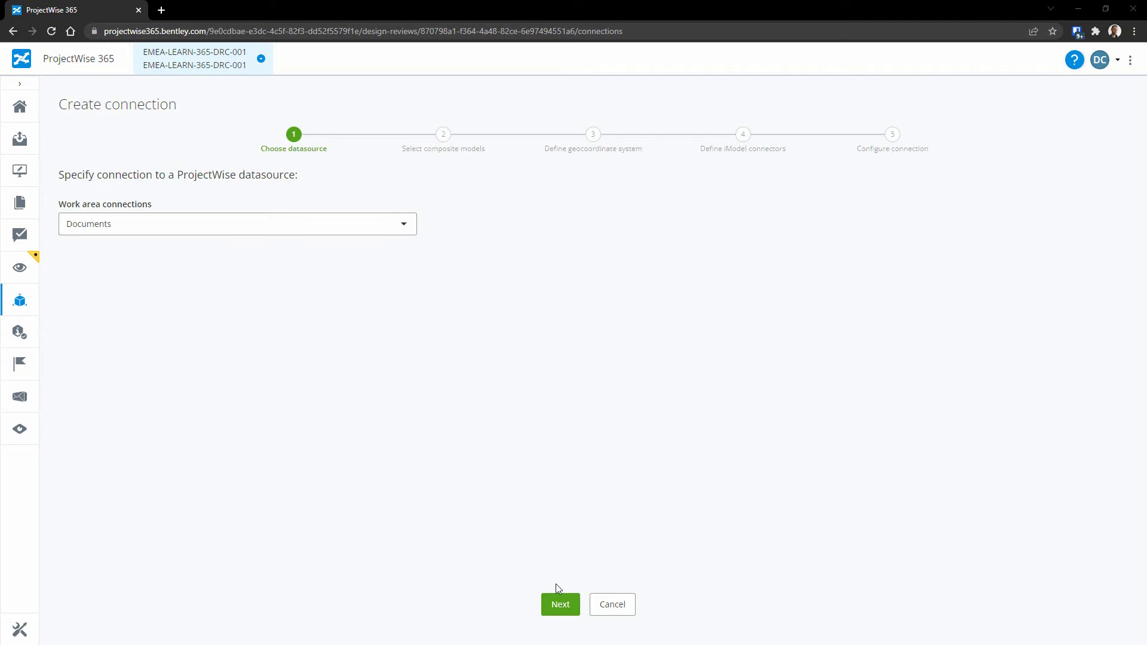
pyautogui.click(563, 610)
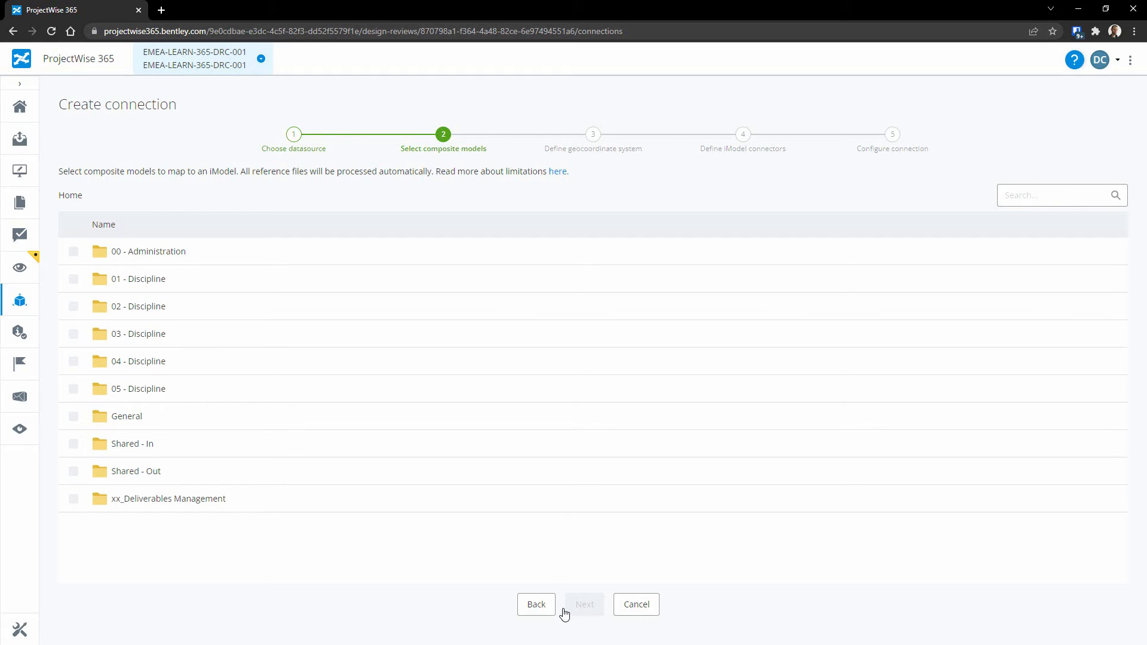
# Find the dgn files, select civil master.dgn and Terrain.dgn as composite models, and take the geocoordinate system from civil master.dgn.
pyautogui.click(1026, 196)
pyautogui.write('dgn')
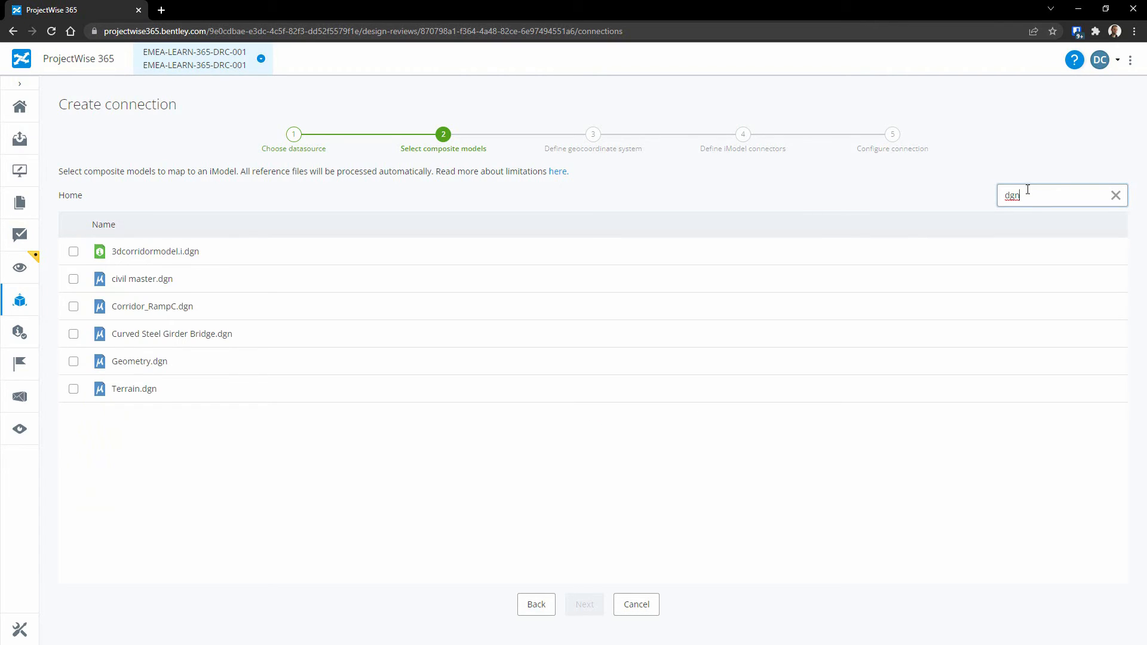
pyautogui.click(73, 281)
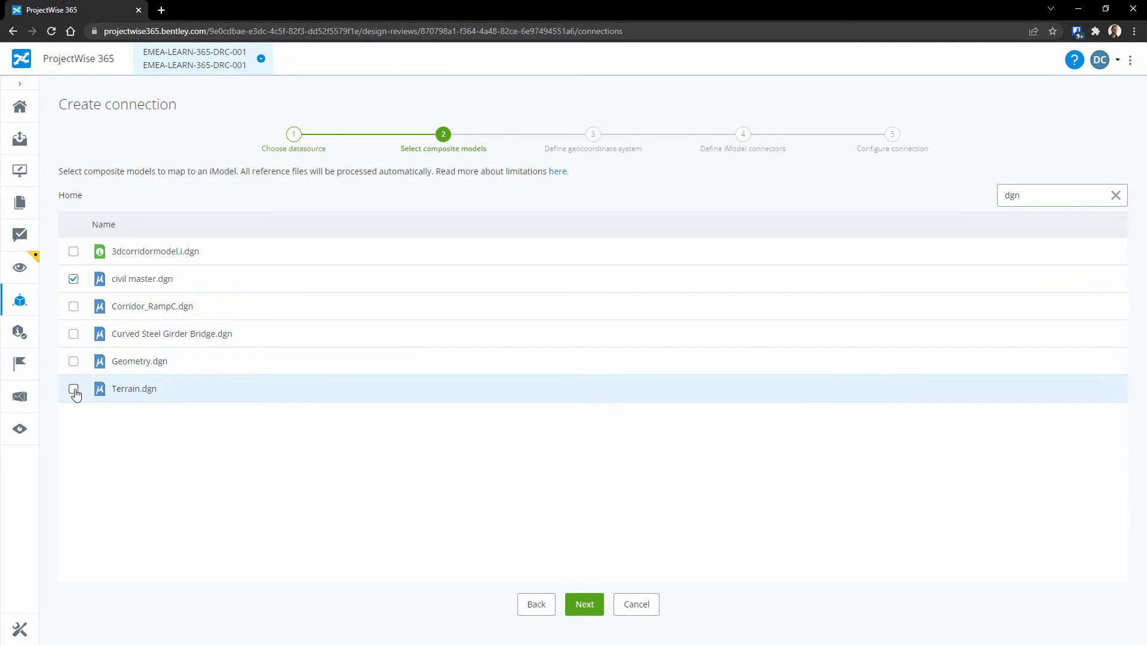
pyautogui.click(579, 616)
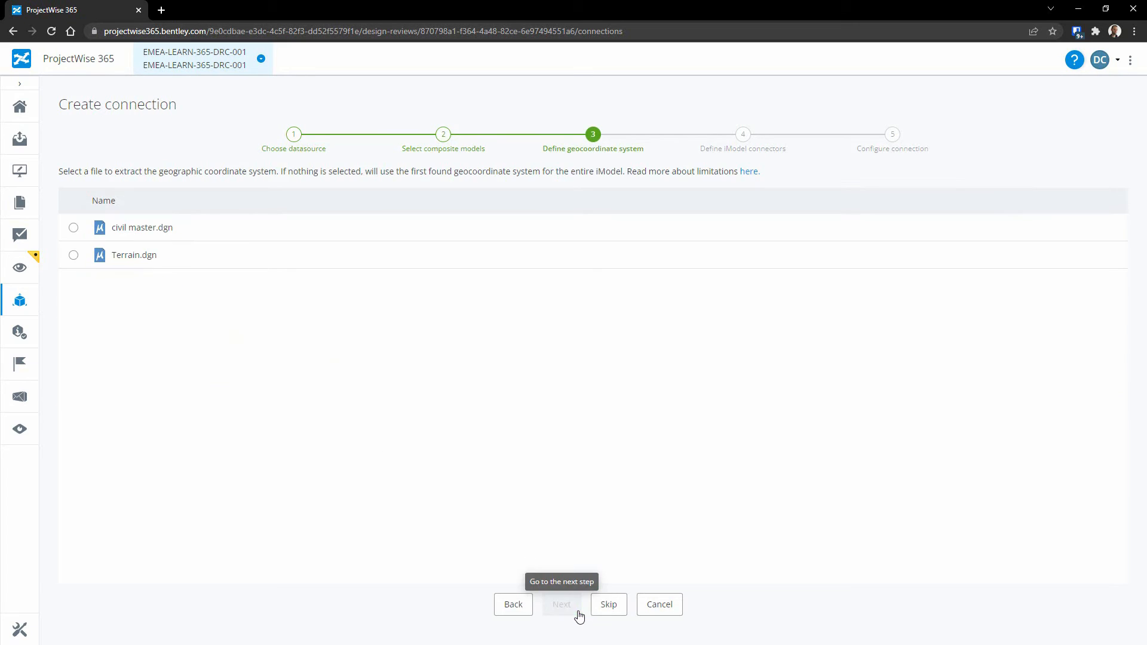
pyautogui.click(73, 228)
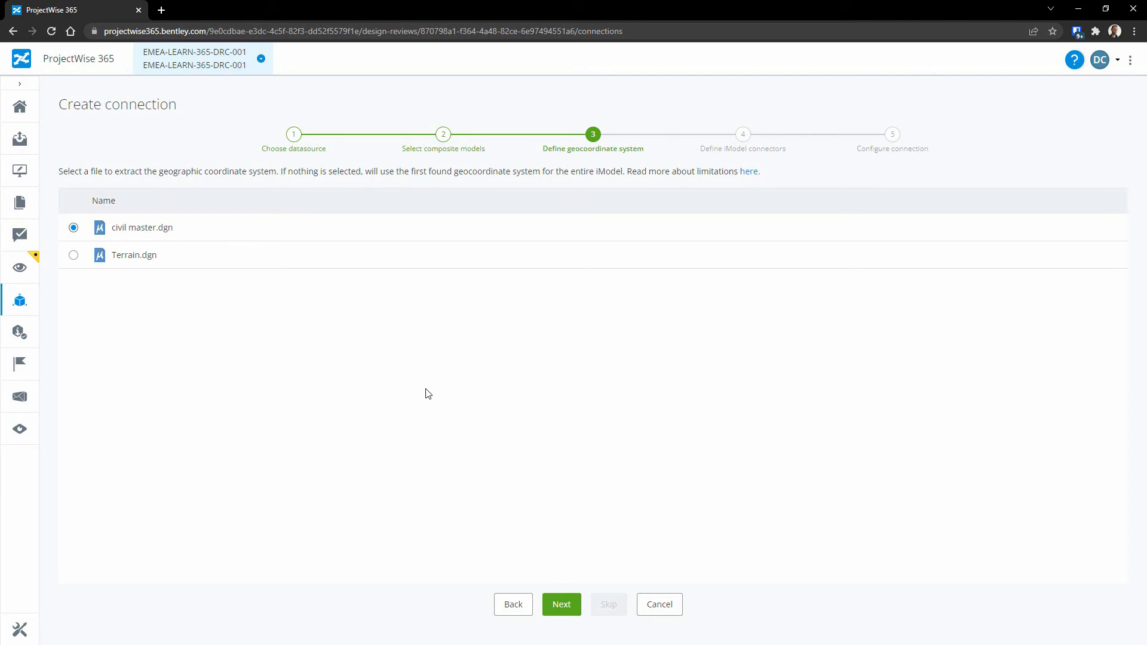
pyautogui.click(549, 605)
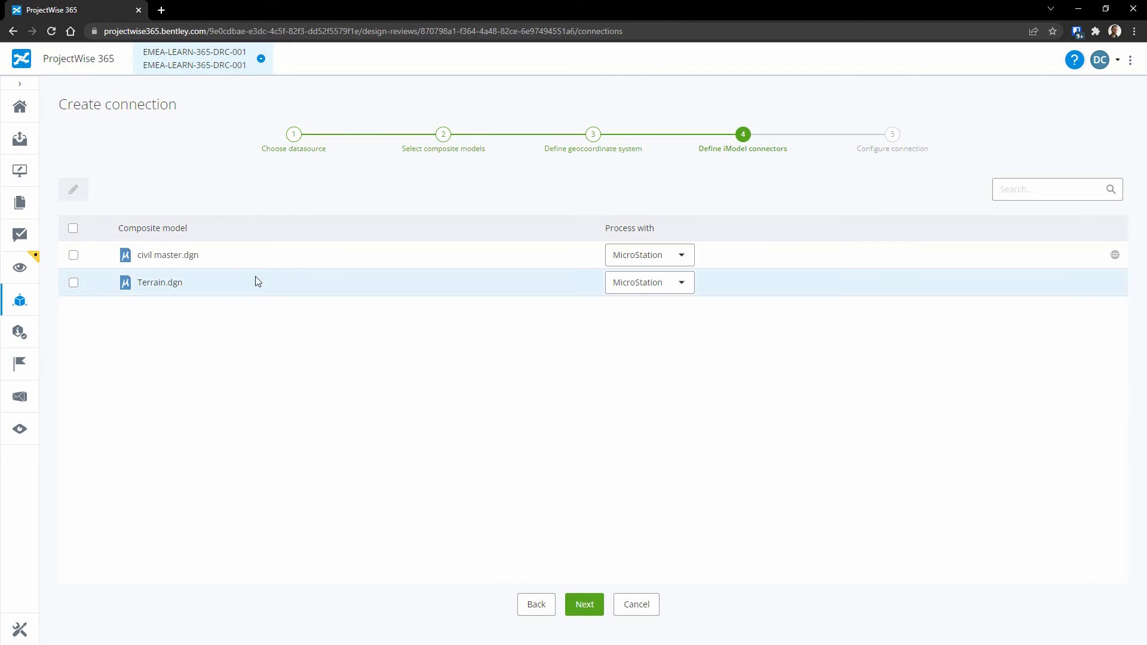
# Set civil master.dgn to be processed with the Bentley Civil connector and name the connection "civil".
pyautogui.click(683, 258)
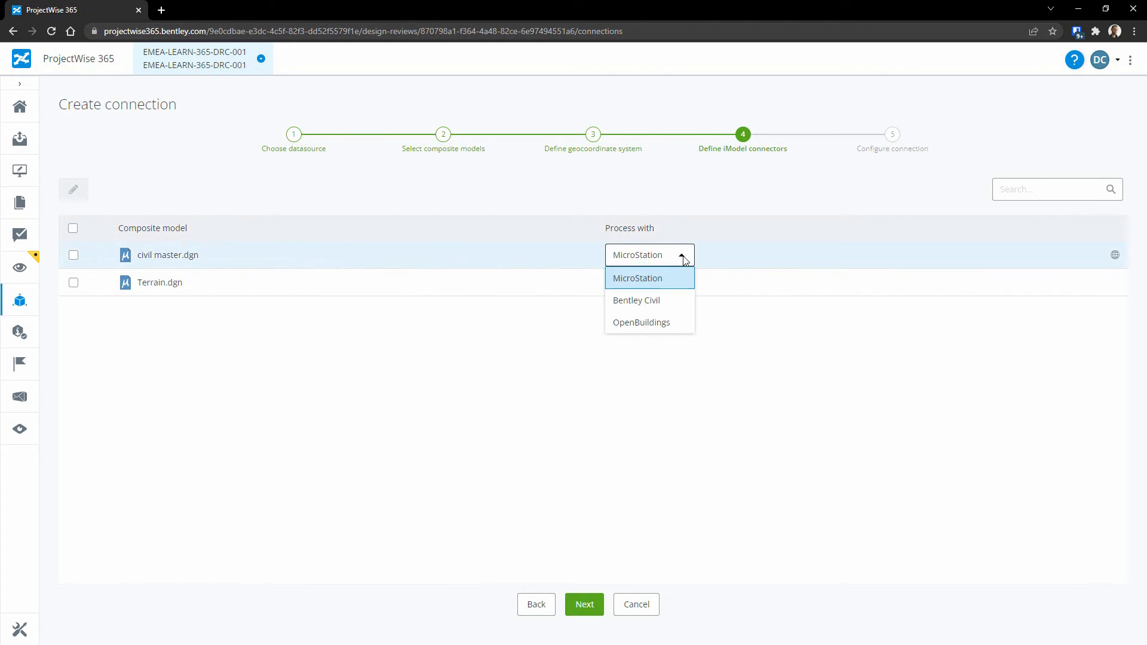
pyautogui.click(671, 304)
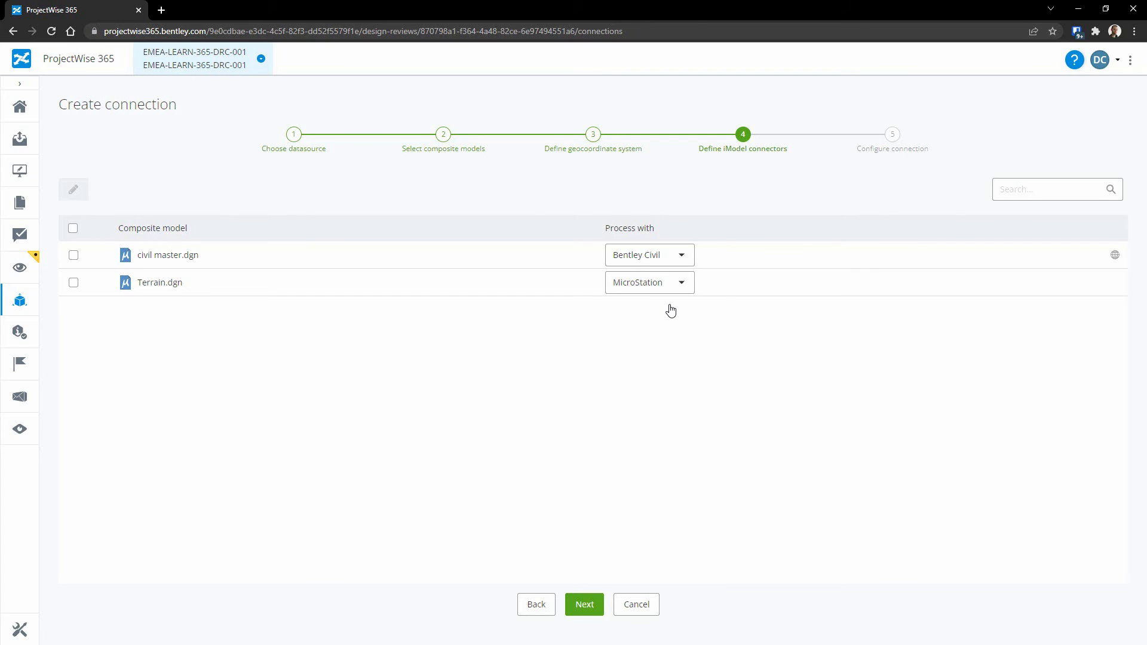
pyautogui.click(583, 604)
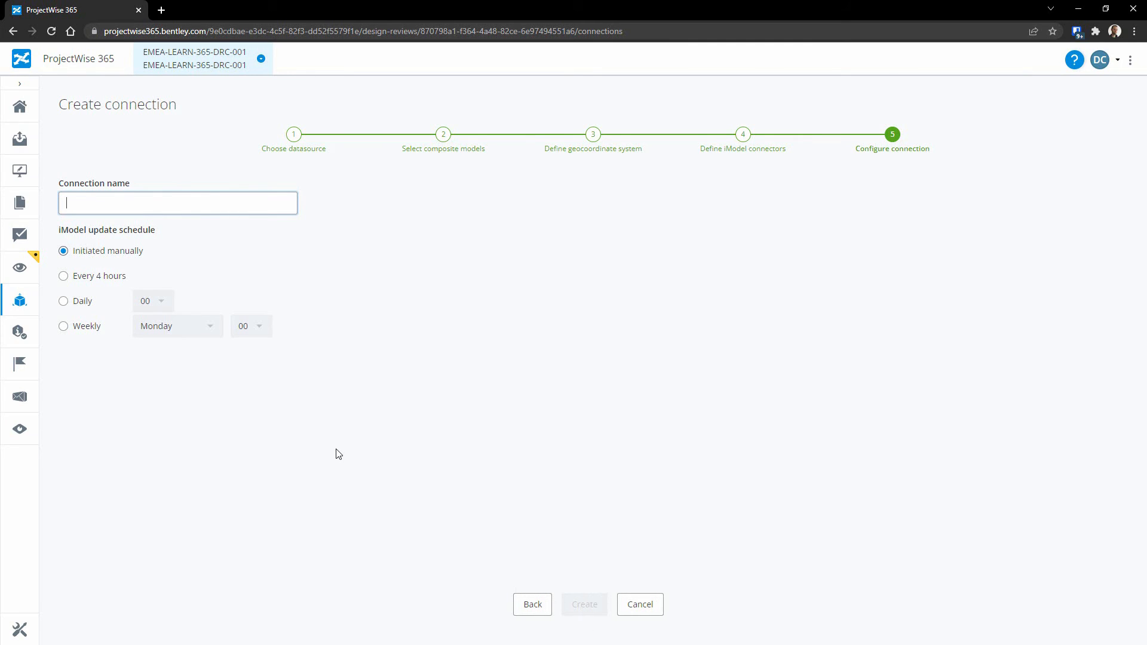
pyautogui.write('civil')
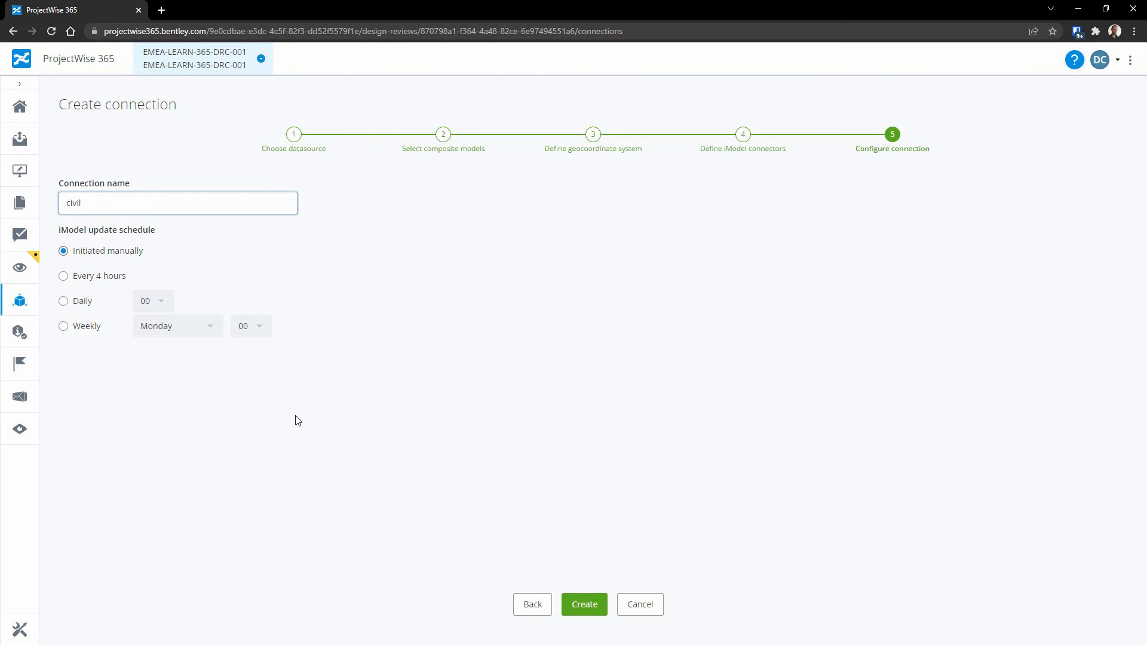
# Try the iModel update schedules every 4 hours, daily at 07, and weekly on Friday at 22.
pyautogui.click(63, 276)
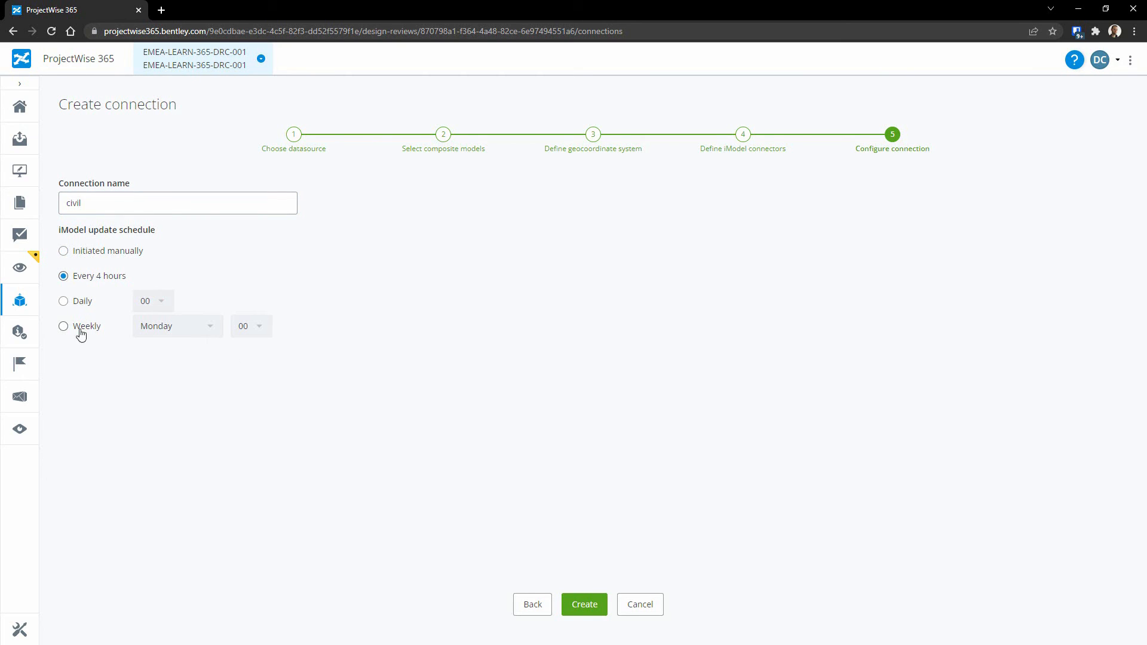
pyautogui.click(63, 301)
pyautogui.click(167, 304)
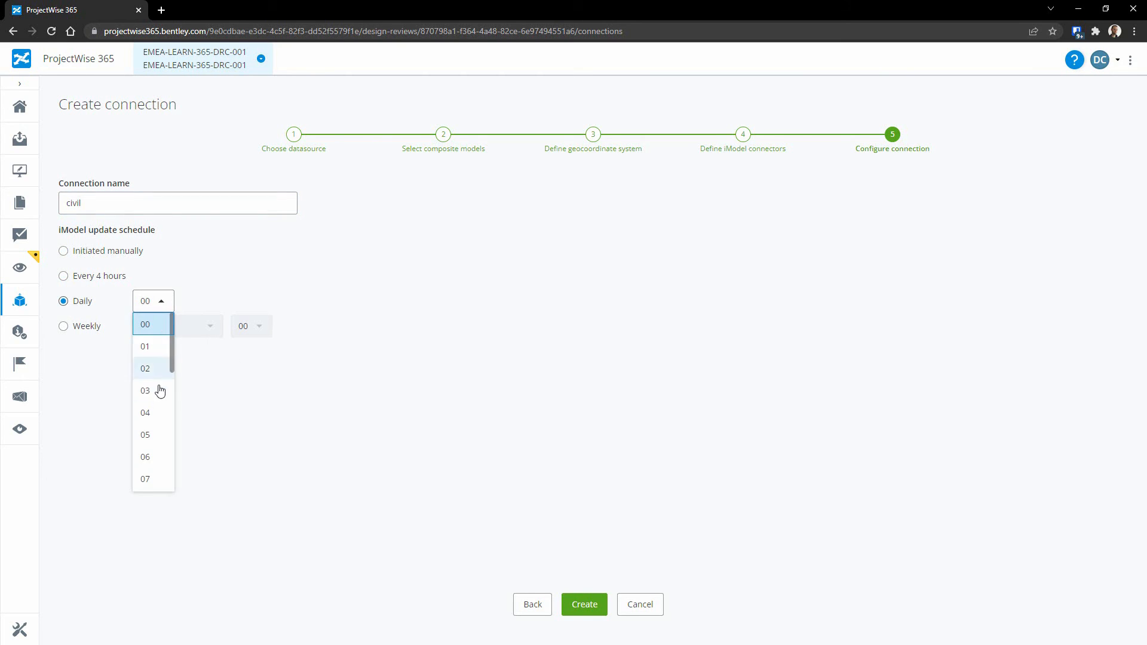
pyautogui.click(151, 480)
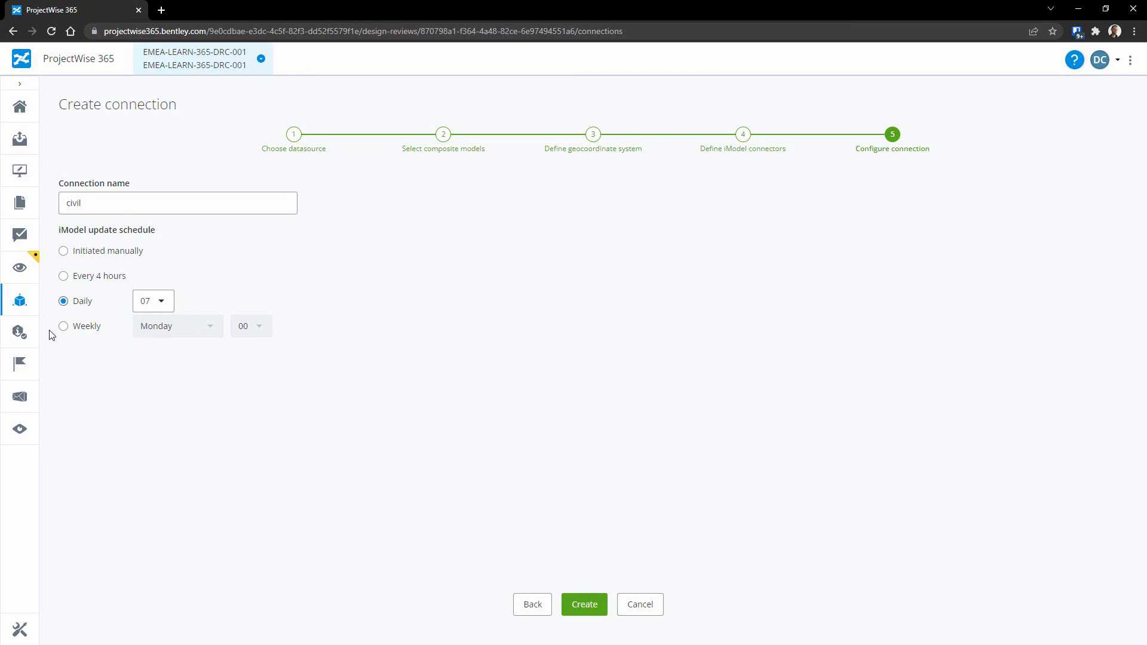
pyautogui.click(63, 326)
pyautogui.click(167, 324)
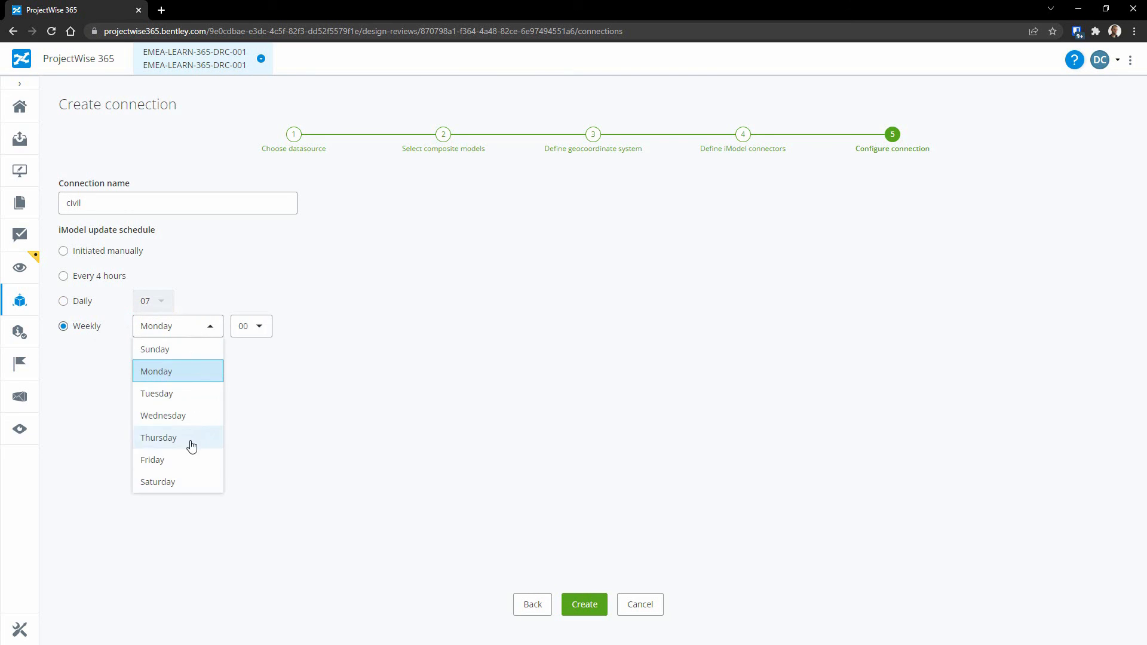
pyautogui.click(179, 459)
pyautogui.click(259, 326)
pyautogui.scroll(-6, 257, 436)
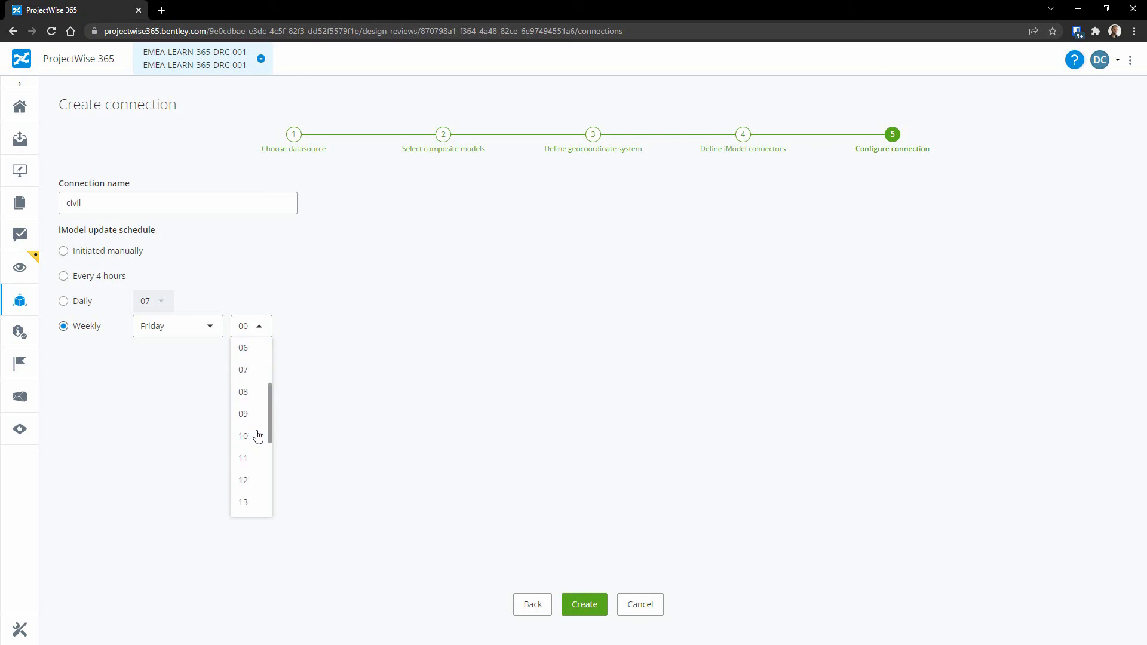
pyautogui.click(254, 484)
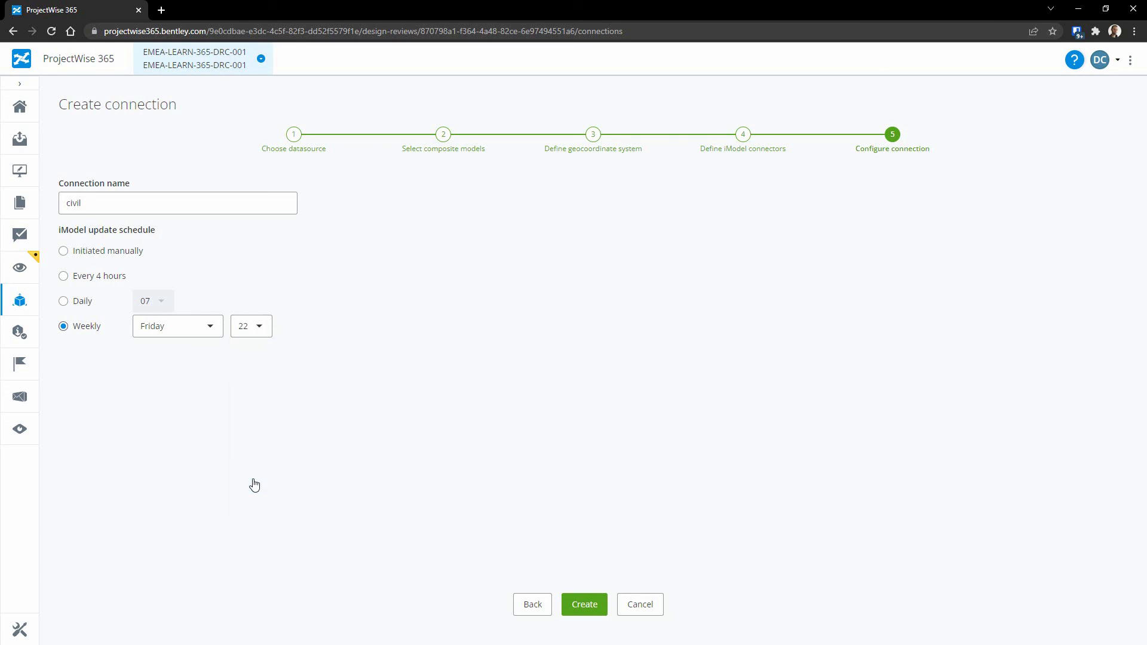
# Create the connection with a manually initiated update schedule and start its synchronization.
pyautogui.click(64, 251)
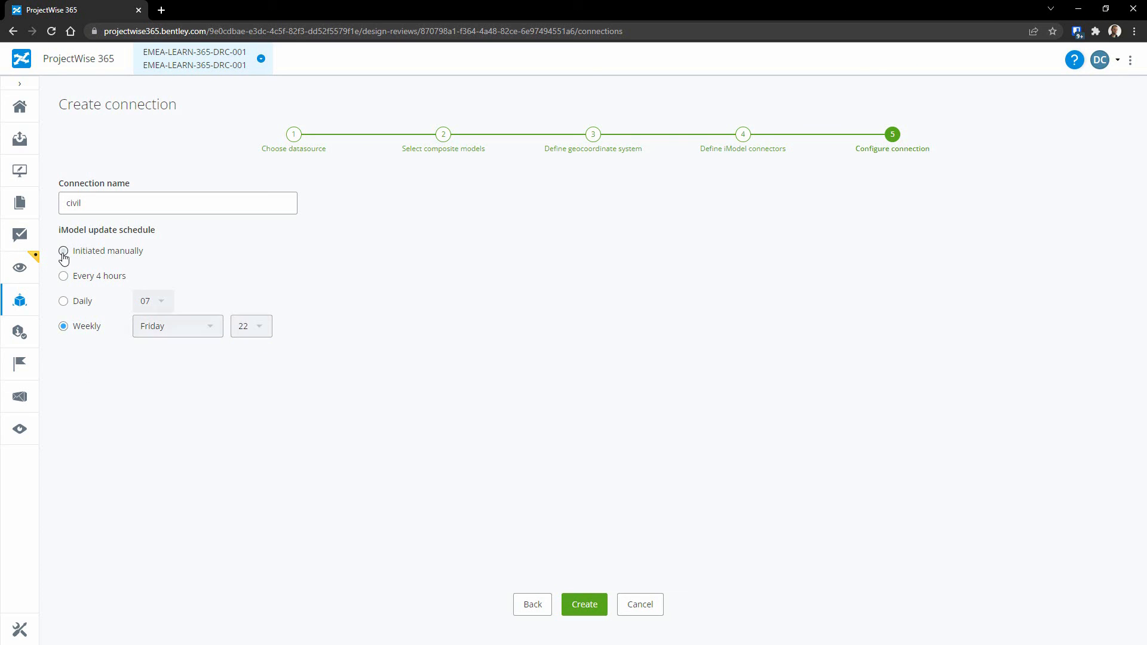
pyautogui.click(572, 615)
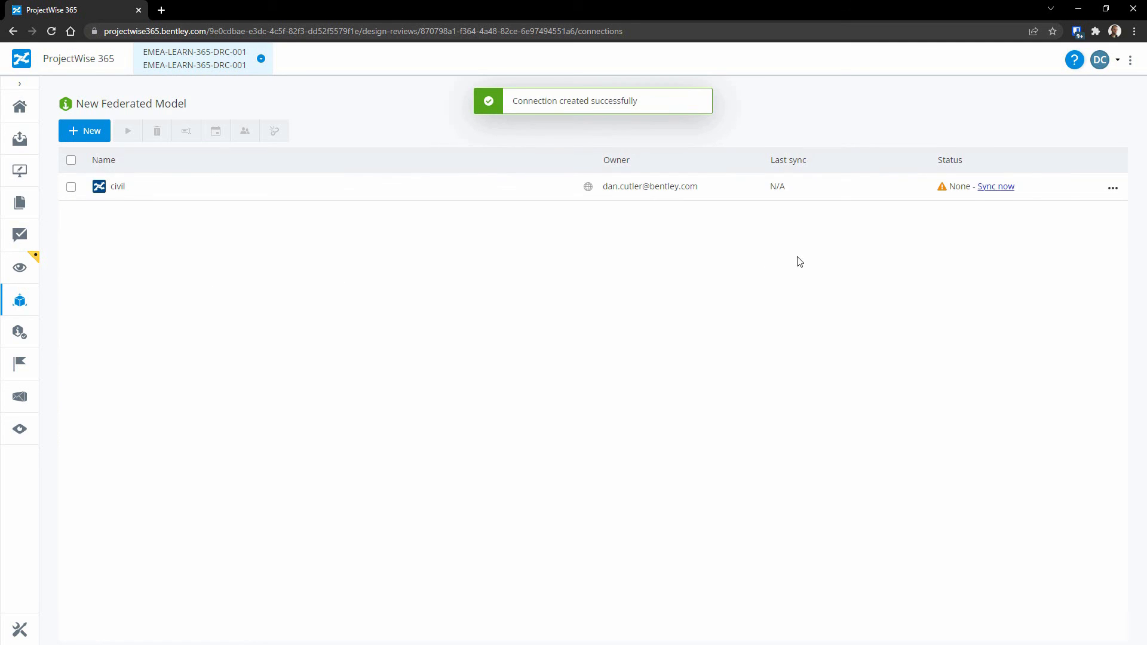
pyautogui.click(987, 191)
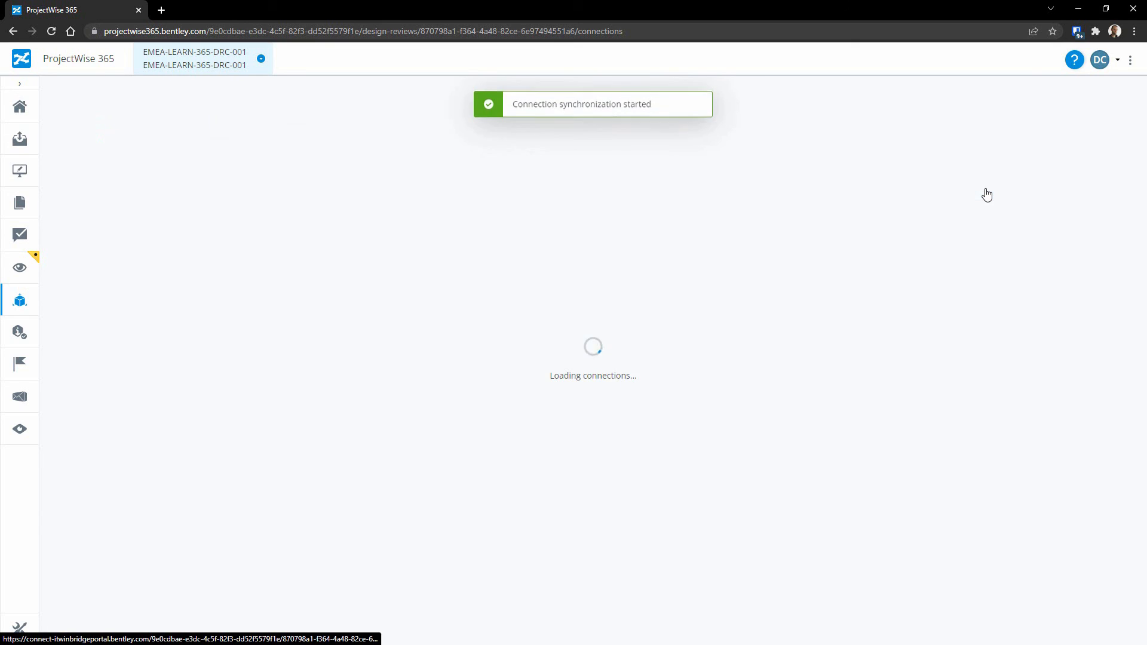